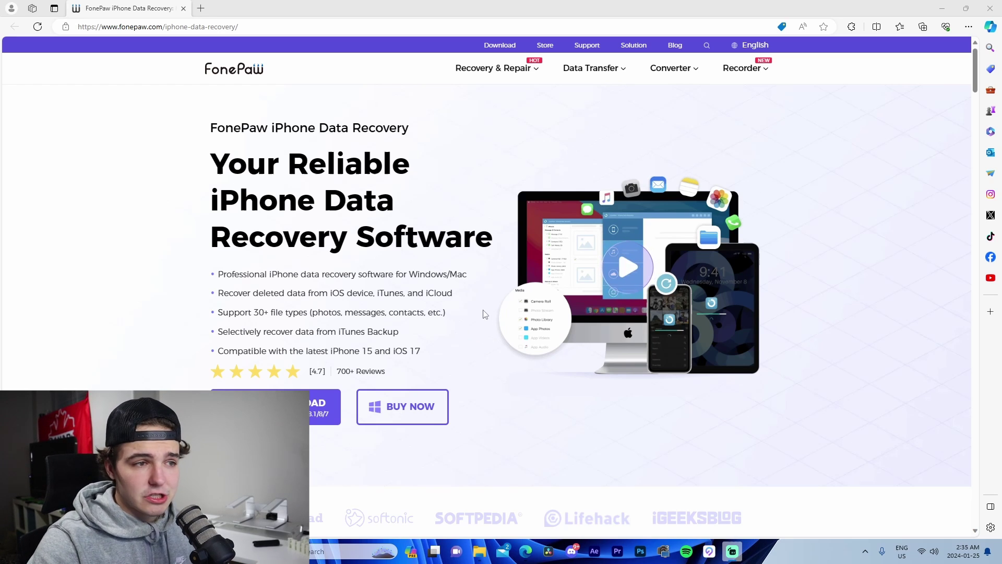
Step: Scroll the FonePaw product page through the recovery modes and feature list, briefly selecting a heading
{"action": "scroll", "coordinate": [475, 315], "scroll_direction": "down", "scroll_amount": 8}
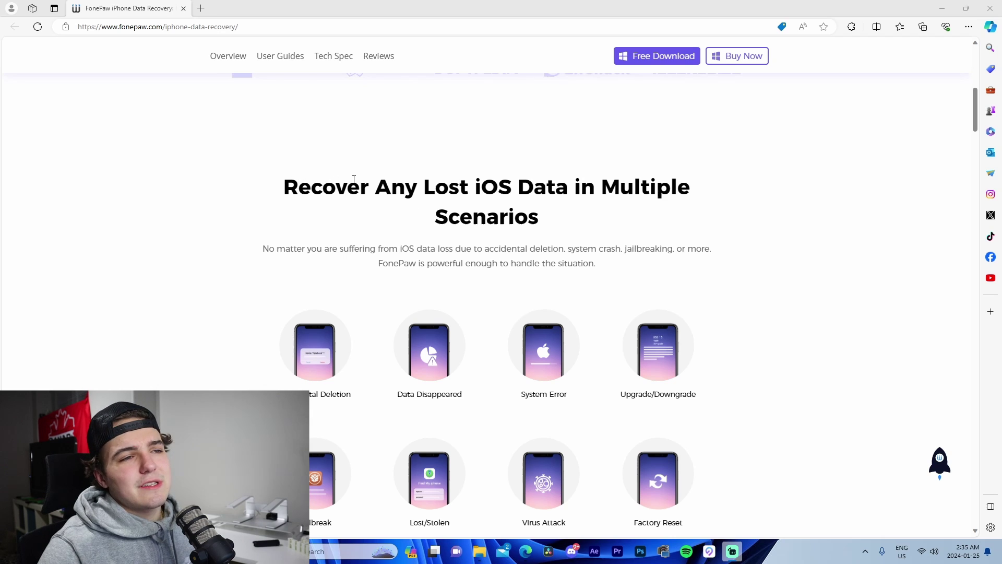
{"action": "scroll", "coordinate": [354, 179], "scroll_direction": "down", "scroll_amount": 3}
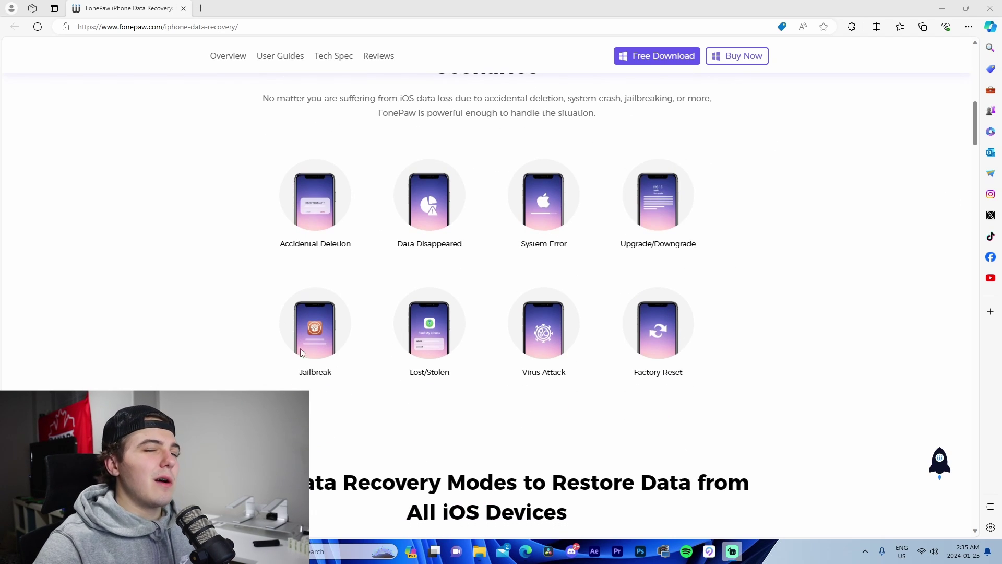
{"action": "scroll", "coordinate": [505, 443], "scroll_direction": "down", "scroll_amount": 4}
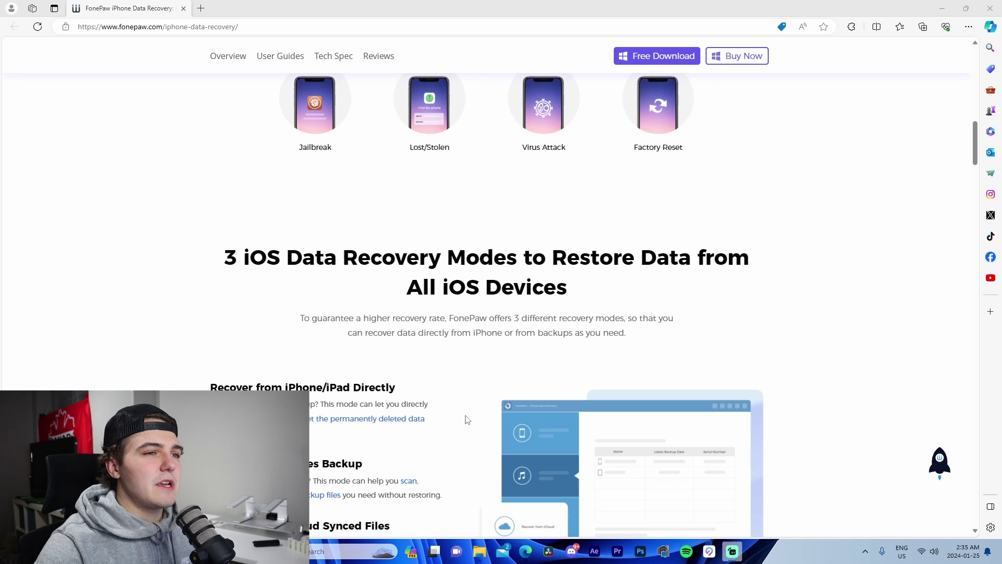
{"action": "scroll", "coordinate": [429, 366], "scroll_direction": "down", "scroll_amount": 1}
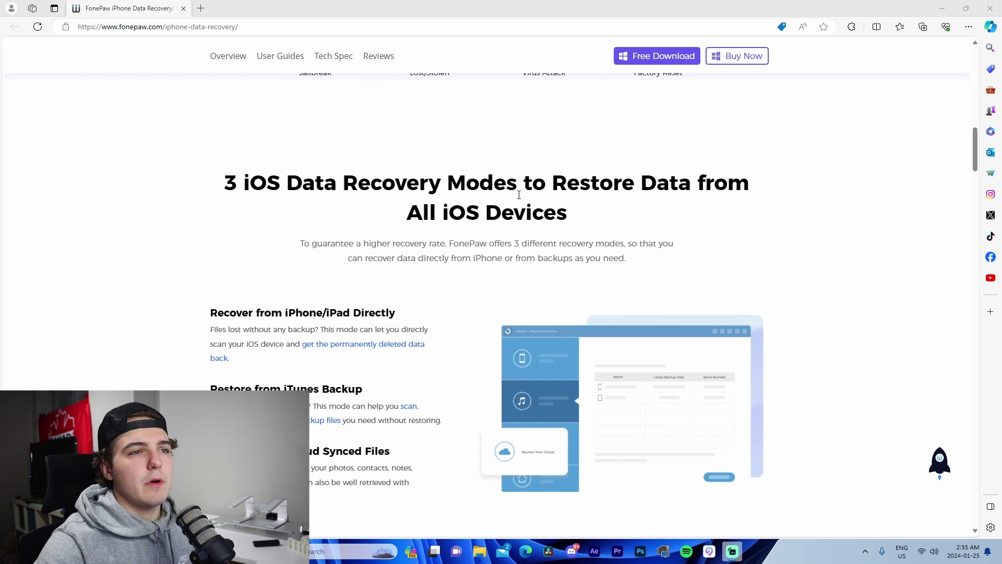
{"action": "scroll", "coordinate": [428, 282], "scroll_direction": "down", "scroll_amount": 1}
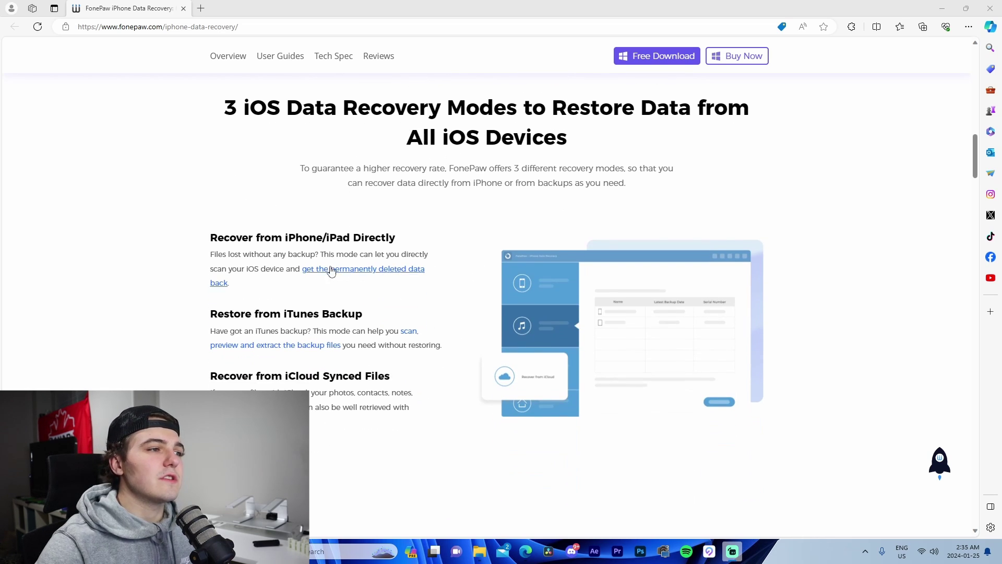
{"action": "left_click_drag", "start_coordinate": [256, 237], "coordinate": [409, 243]}
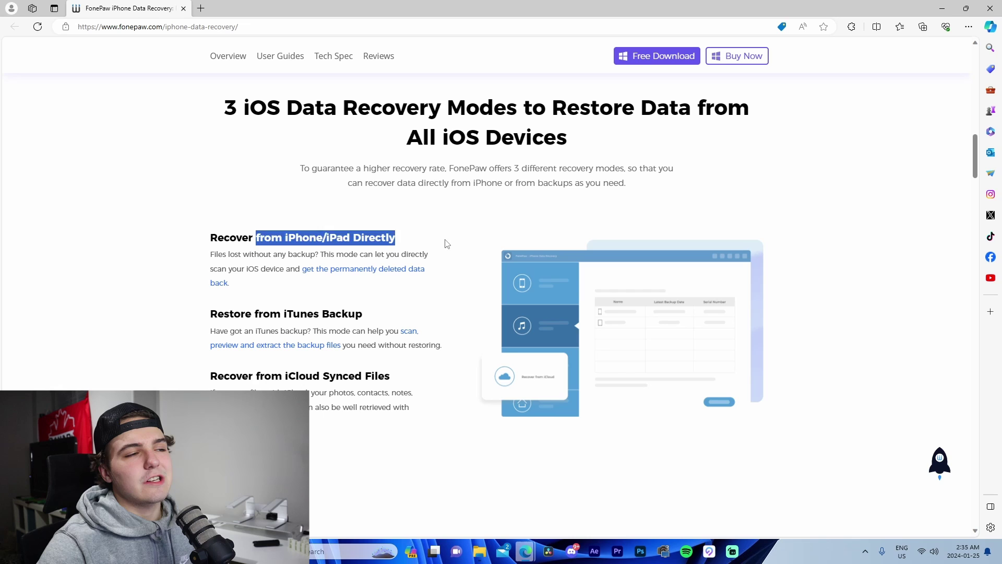
{"action": "left_click", "coordinate": [421, 282]}
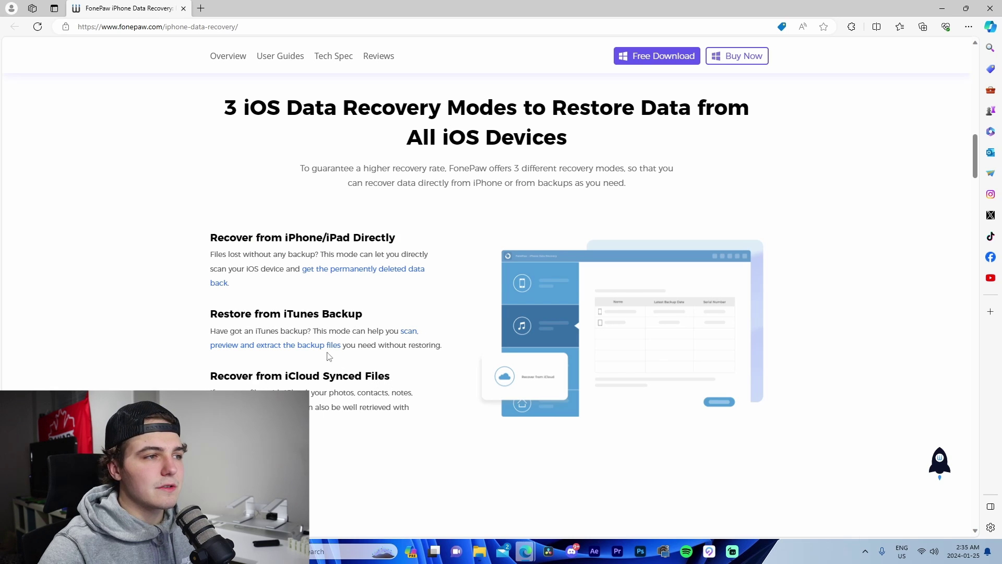
Step: Continue down past the comparison table and 3 Simple Steps to the FAQ section
{"action": "scroll", "coordinate": [329, 357], "scroll_direction": "down", "scroll_amount": 4}
{"action": "scroll", "coordinate": [551, 353], "scroll_direction": "down", "scroll_amount": 1}
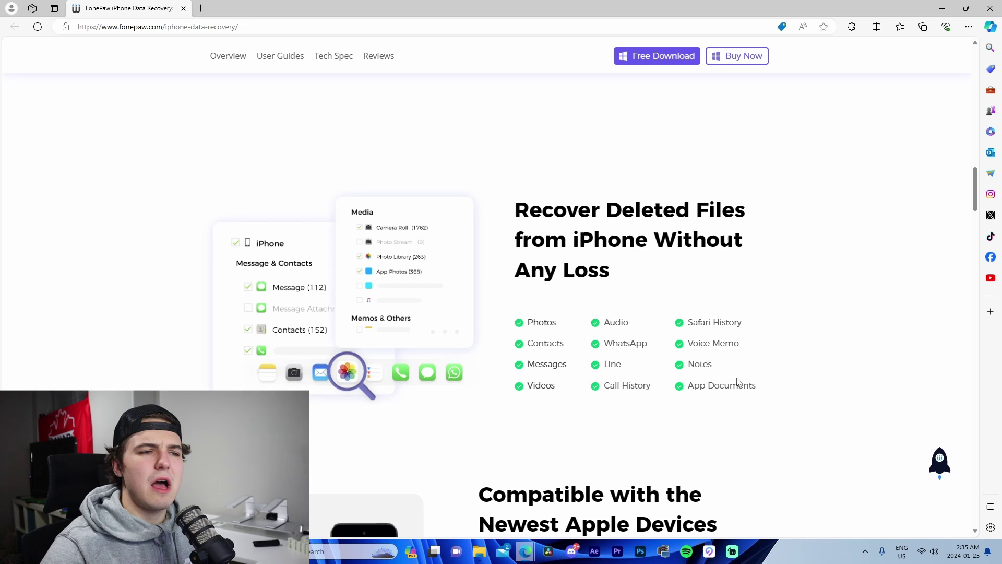
{"action": "scroll", "coordinate": [467, 290], "scroll_direction": "down", "scroll_amount": 10}
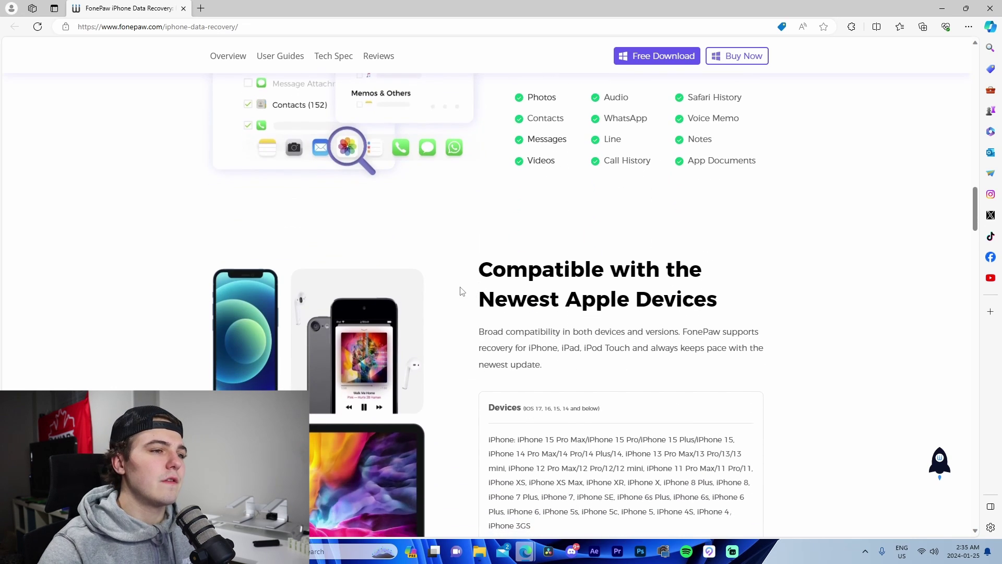
{"action": "scroll", "coordinate": [446, 295], "scroll_direction": "down", "scroll_amount": 15}
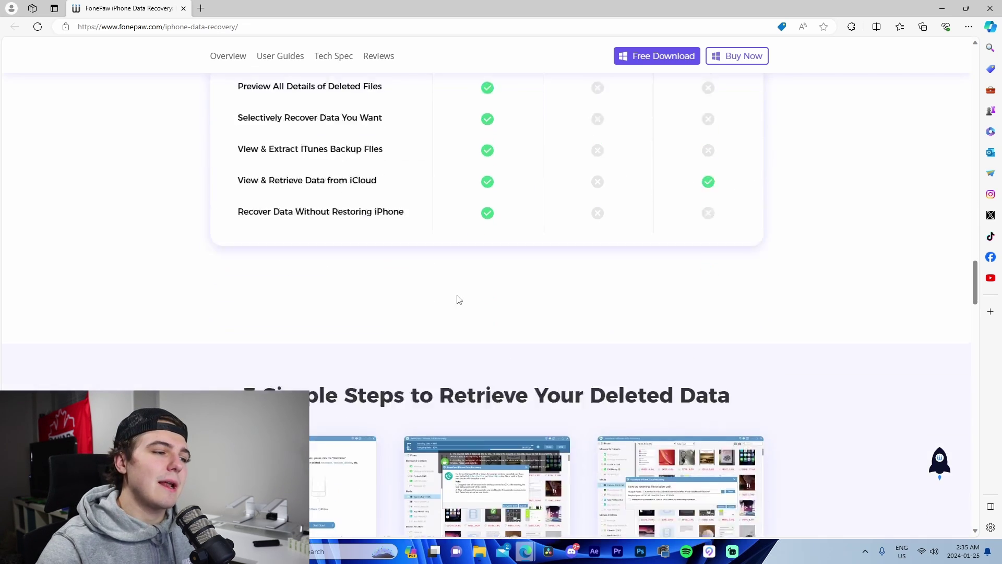
{"action": "scroll", "coordinate": [468, 338], "scroll_direction": "up", "scroll_amount": 12}
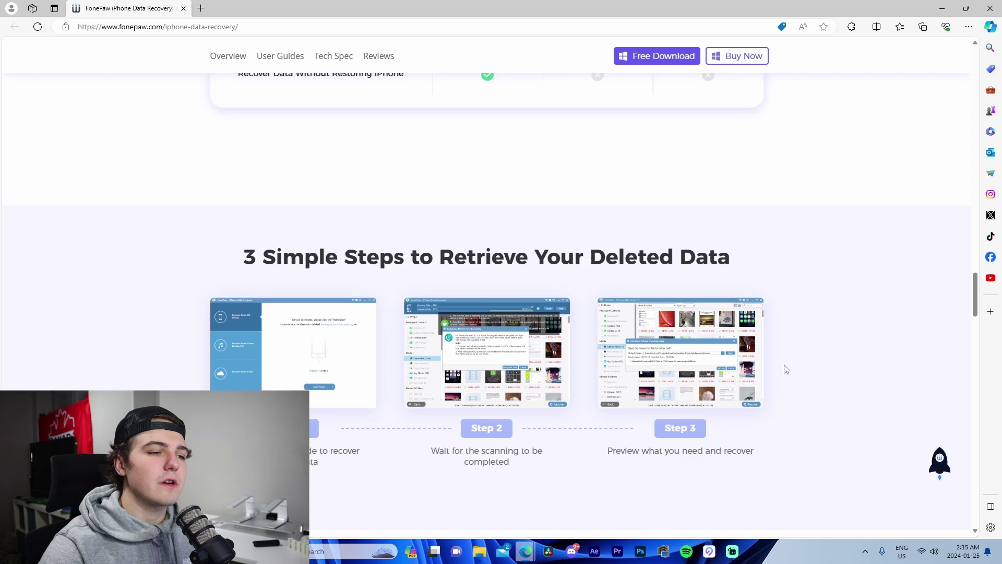
{"action": "scroll", "coordinate": [783, 369], "scroll_direction": "down", "scroll_amount": 7}
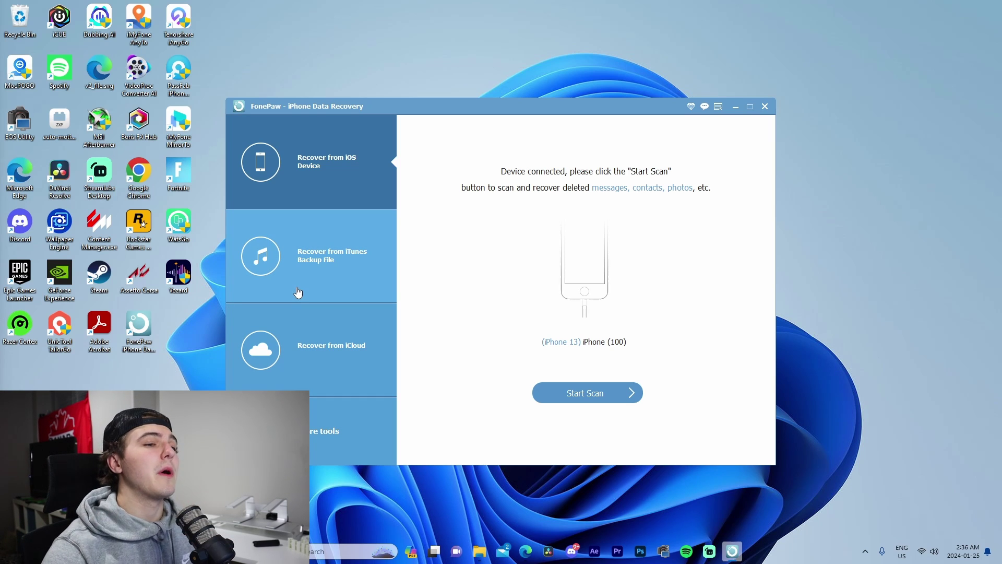
Step: Start scanning the connected iPhone 13, close the grey scan notice, and browse the category list
{"action": "left_click", "coordinate": [628, 393]}
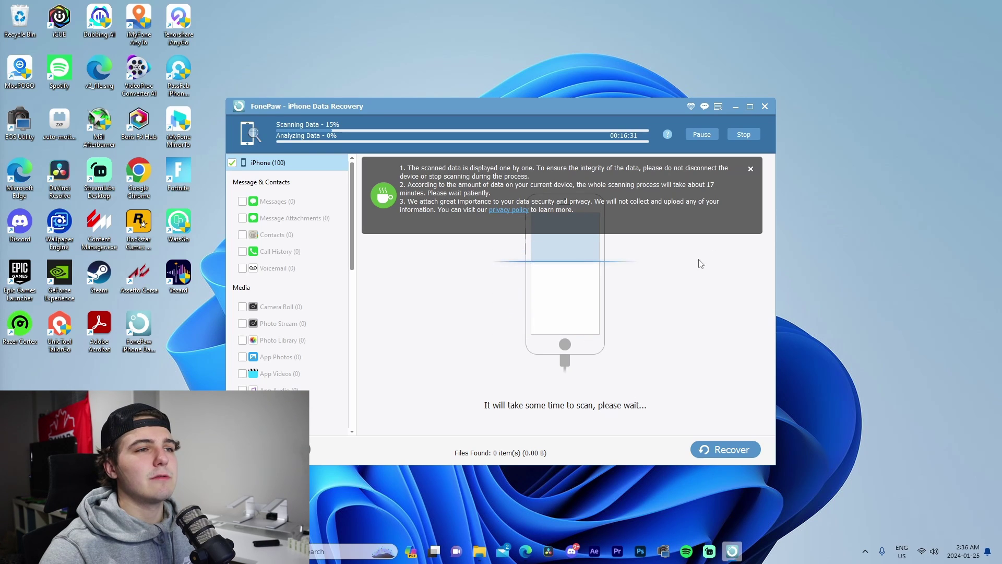
{"action": "left_click", "coordinate": [751, 169]}
{"action": "scroll", "coordinate": [303, 324], "scroll_direction": "down", "scroll_amount": 5}
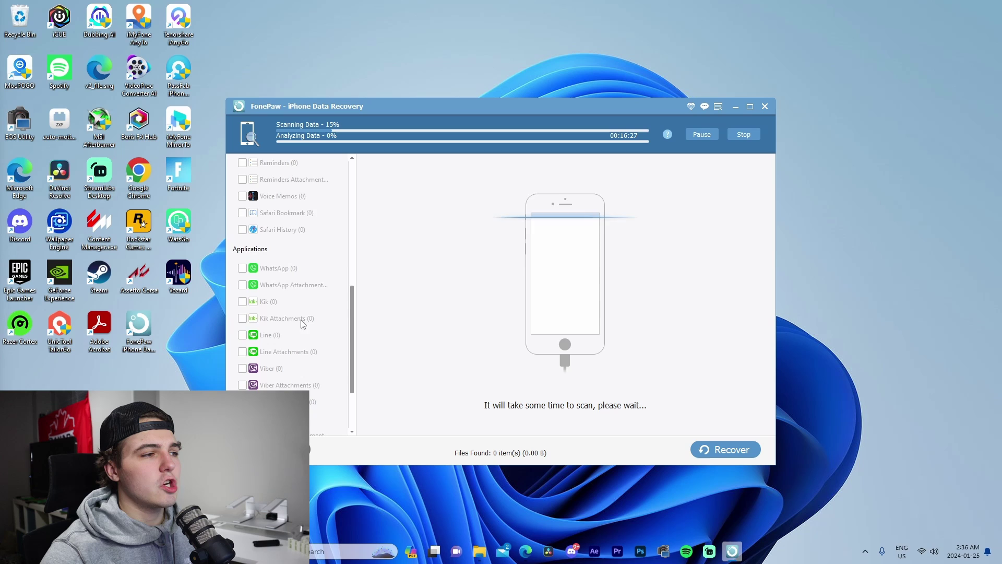
{"action": "scroll", "coordinate": [304, 334], "scroll_direction": "up", "scroll_amount": 5}
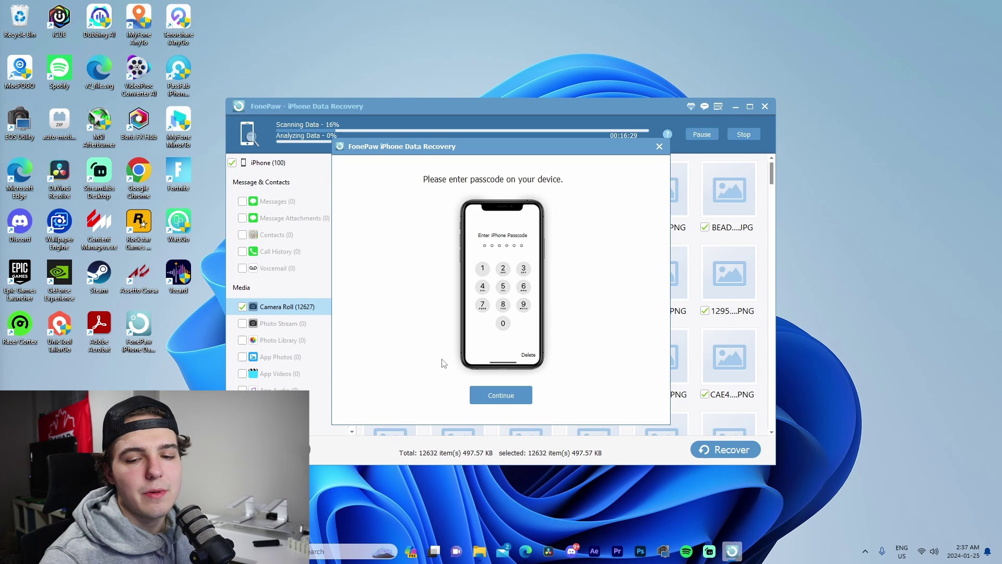
{"action": "left_click", "coordinate": [497, 399]}
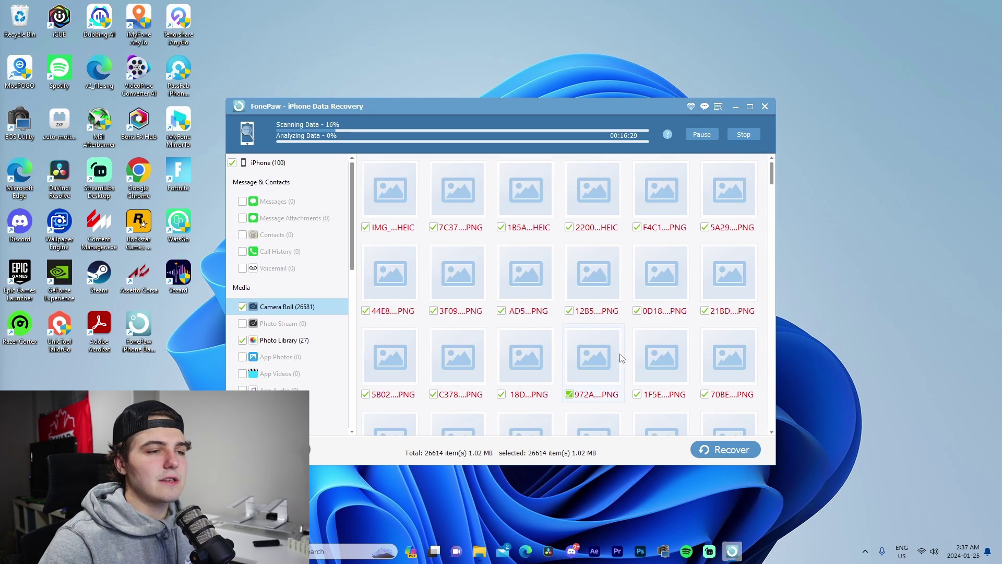
{"action": "left_click", "coordinate": [290, 339]}
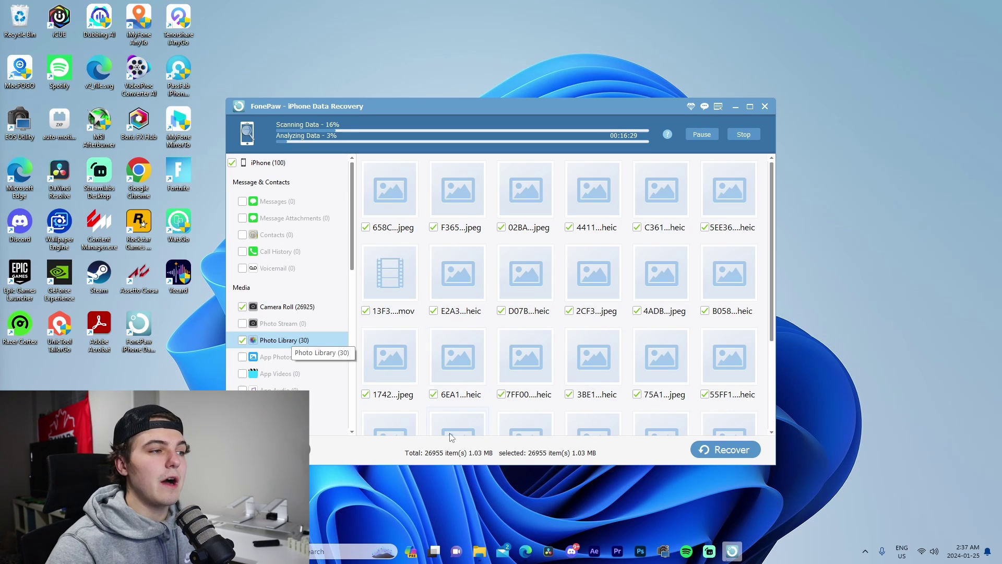
{"action": "scroll", "coordinate": [256, 365], "scroll_direction": "down", "scroll_amount": 3}
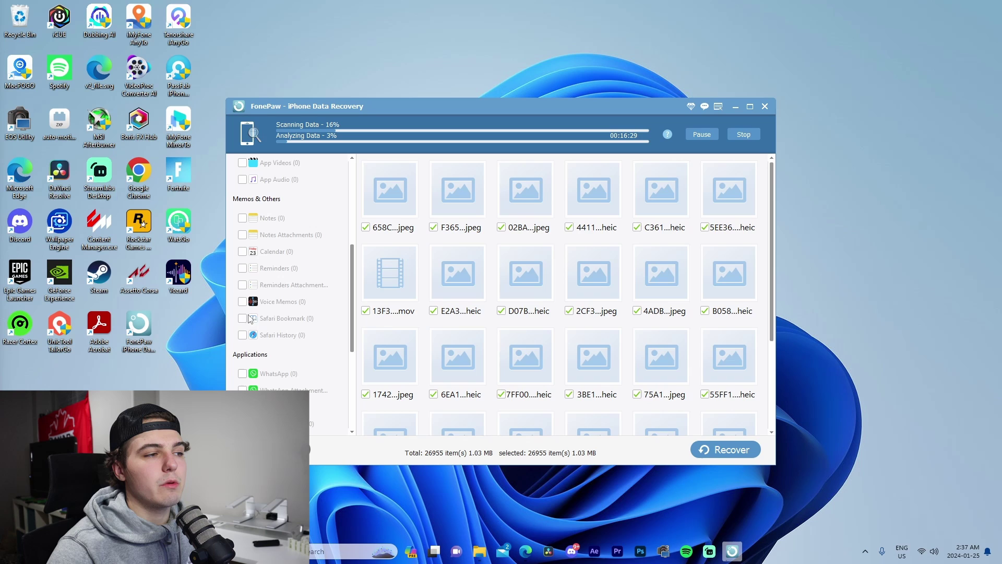
{"action": "scroll", "coordinate": [302, 328], "scroll_direction": "up", "scroll_amount": 4}
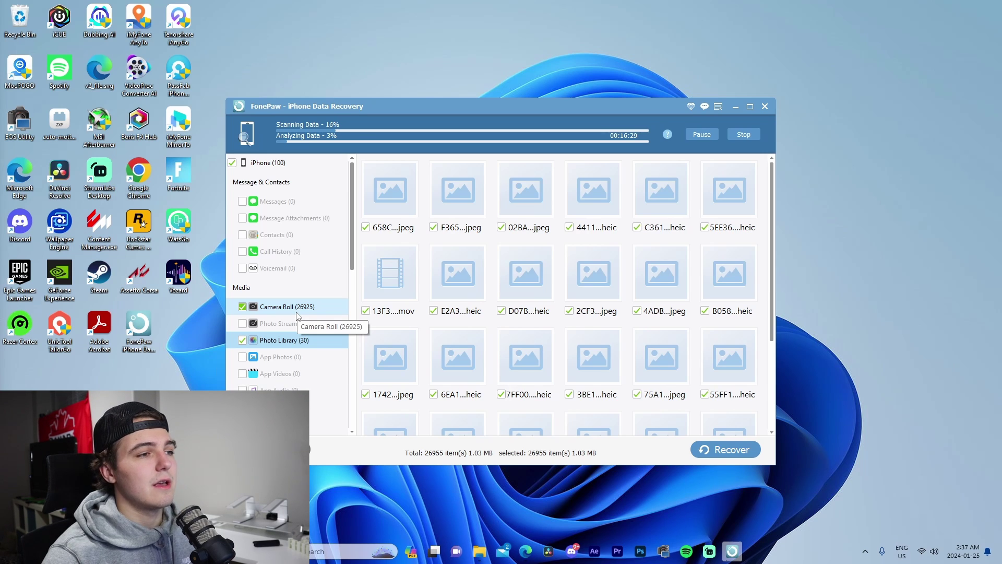
{"action": "scroll", "coordinate": [319, 334], "scroll_direction": "down", "scroll_amount": 8}
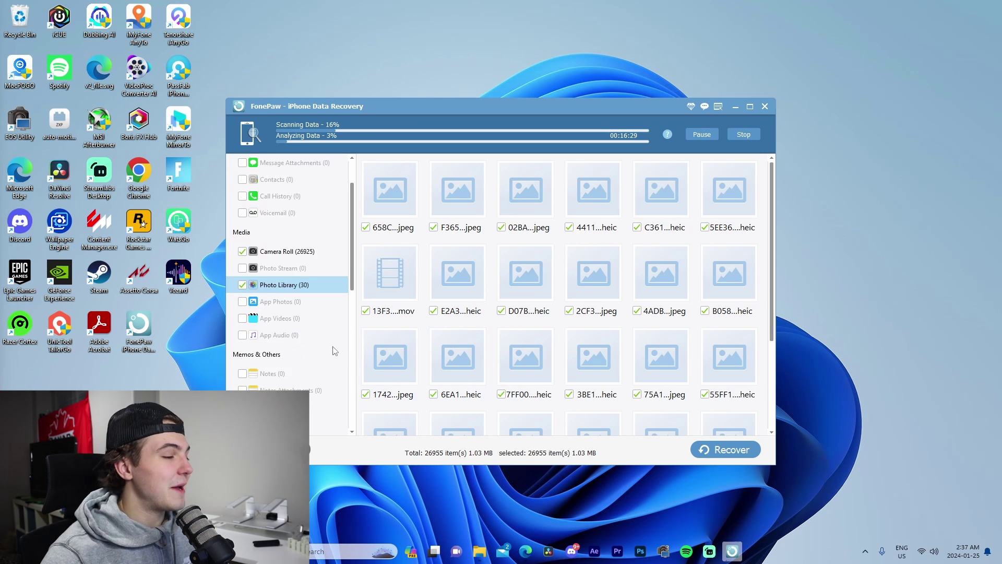
{"action": "scroll", "coordinate": [327, 367], "scroll_direction": "up", "scroll_amount": 10}
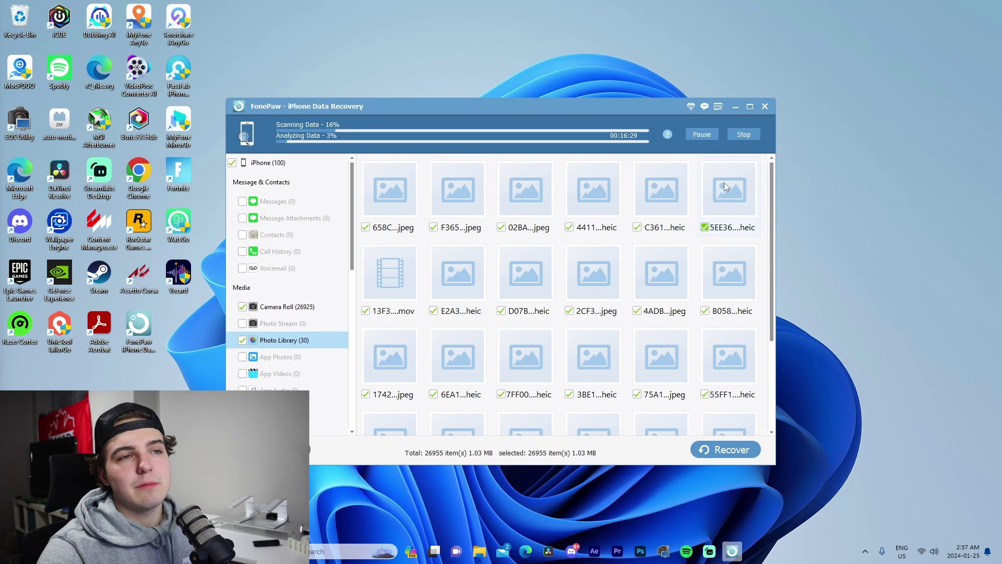
Step: Stop the running iPhone scan, confirm with Yes, and browse the loaded Photo Library results
{"action": "left_click", "coordinate": [743, 134]}
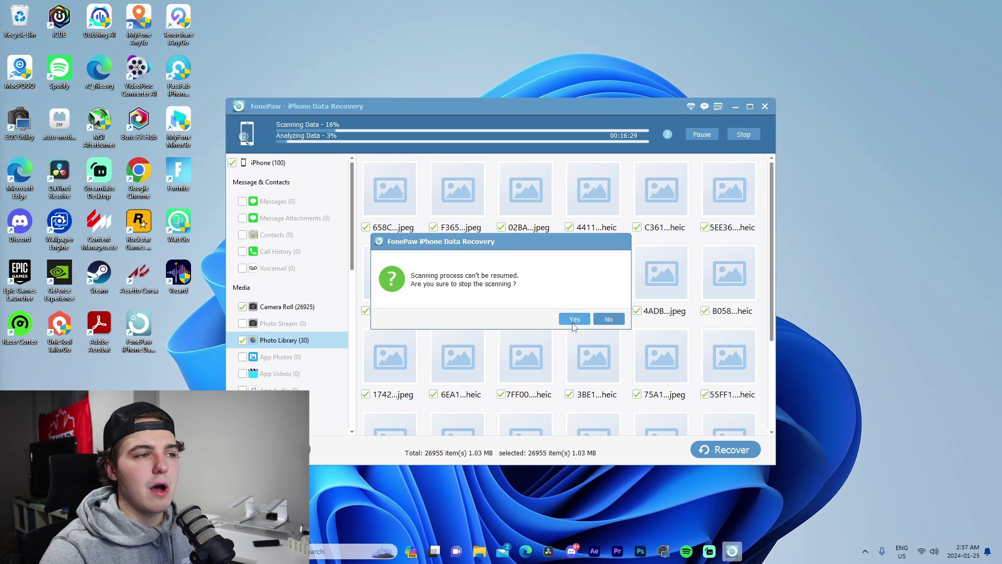
{"action": "left_click", "coordinate": [574, 323]}
{"action": "left_click", "coordinate": [577, 320]}
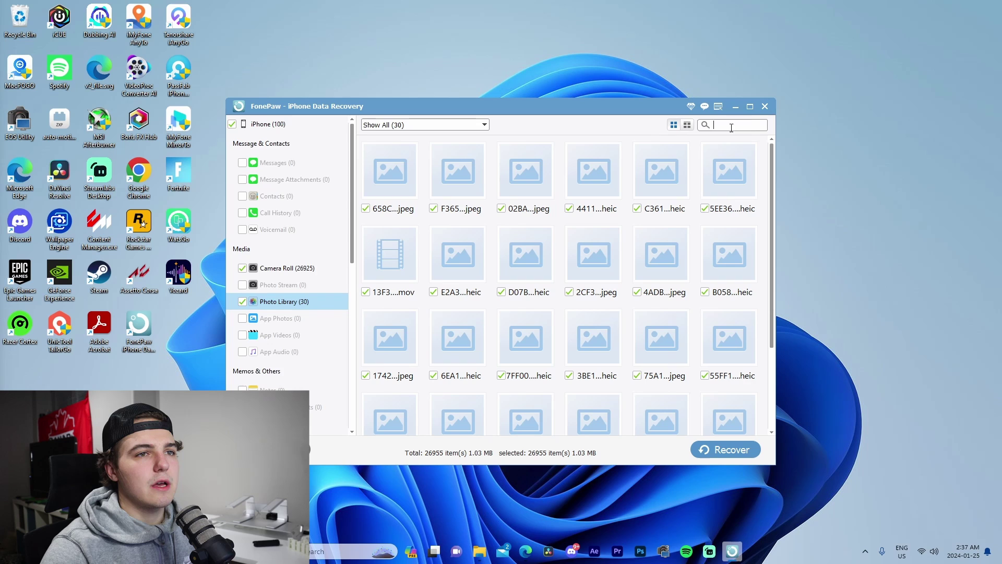
{"action": "scroll", "coordinate": [319, 271], "scroll_direction": "down", "scroll_amount": 3}
{"action": "scroll", "coordinate": [319, 271], "scroll_direction": "up", "scroll_amount": 3}
{"action": "scroll", "coordinate": [383, 292], "scroll_direction": "down", "scroll_amount": 2}
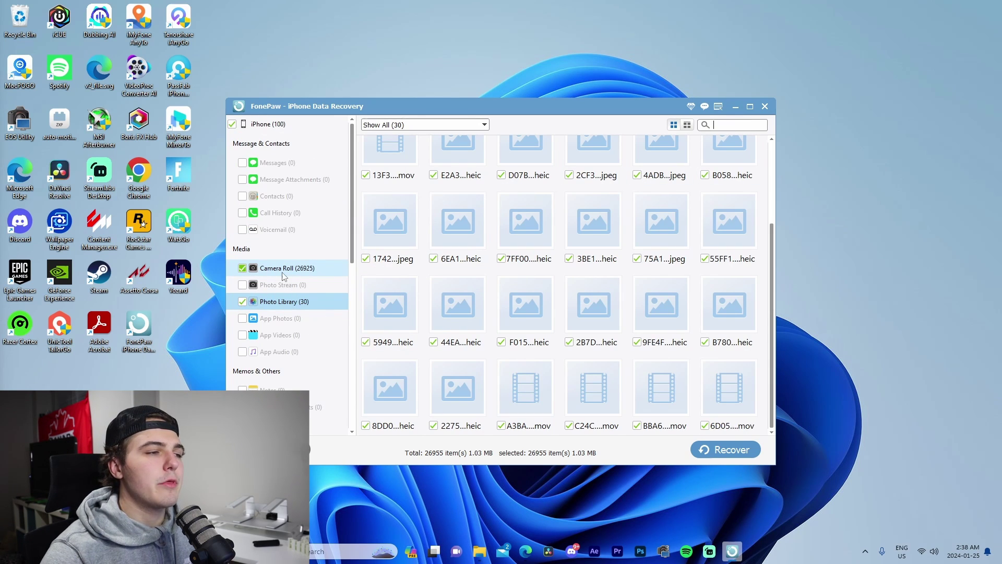
Step: Untick eight Photo Library photos and three .mov videos, then go back to the recovery modes
{"action": "left_click", "coordinate": [365, 342]}
{"action": "left_click", "coordinate": [434, 259]}
{"action": "left_click", "coordinate": [433, 342]}
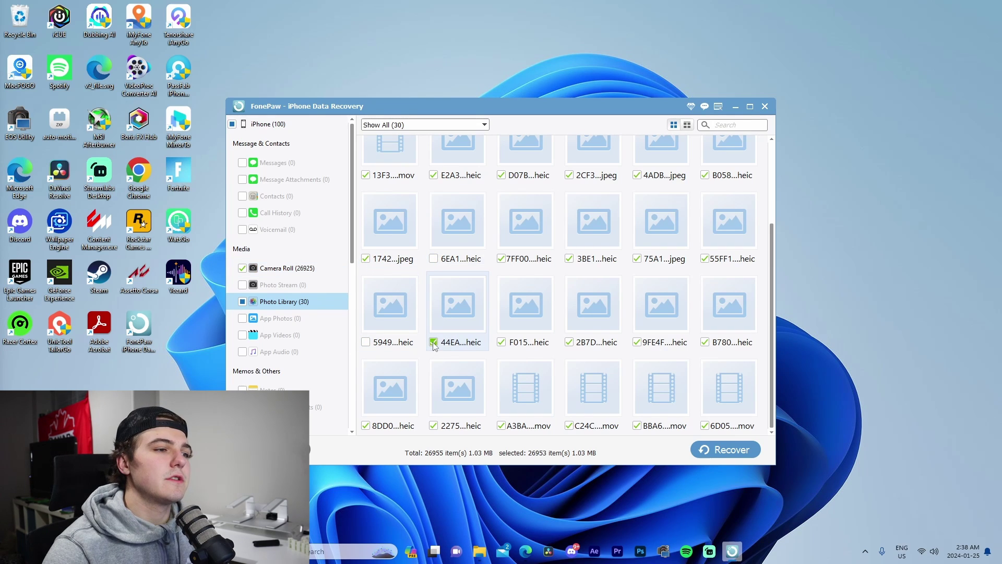
{"action": "left_click", "coordinate": [501, 342]}
{"action": "left_click", "coordinate": [501, 258]}
{"action": "left_click", "coordinate": [569, 258]}
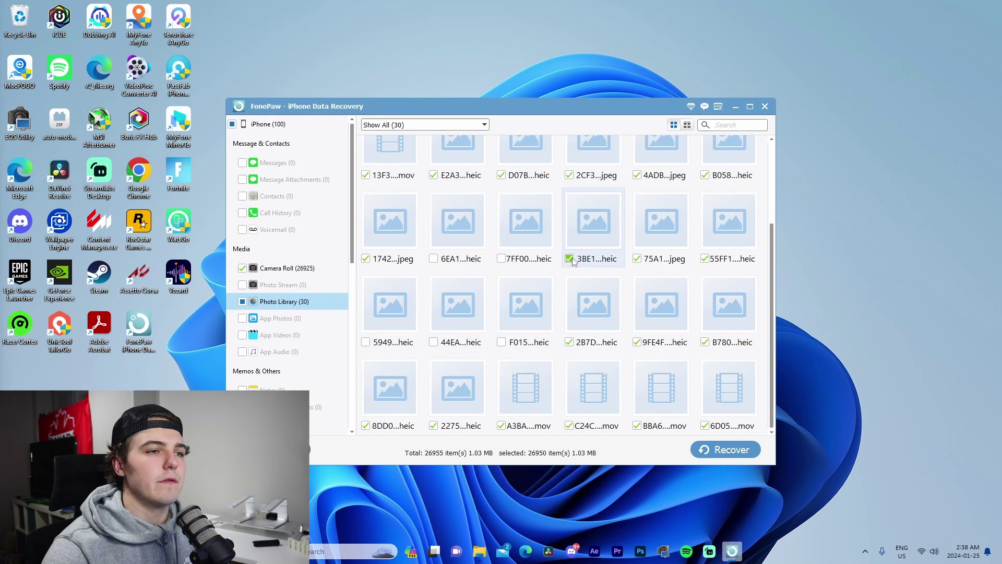
{"action": "left_click", "coordinate": [569, 342]}
{"action": "left_click", "coordinate": [637, 342]}
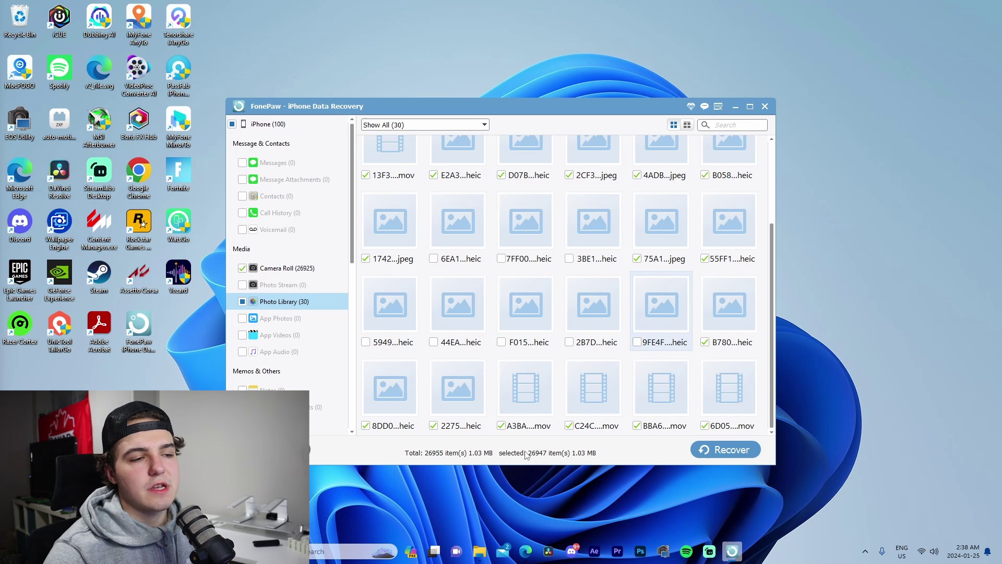
{"action": "left_click", "coordinate": [570, 425]}
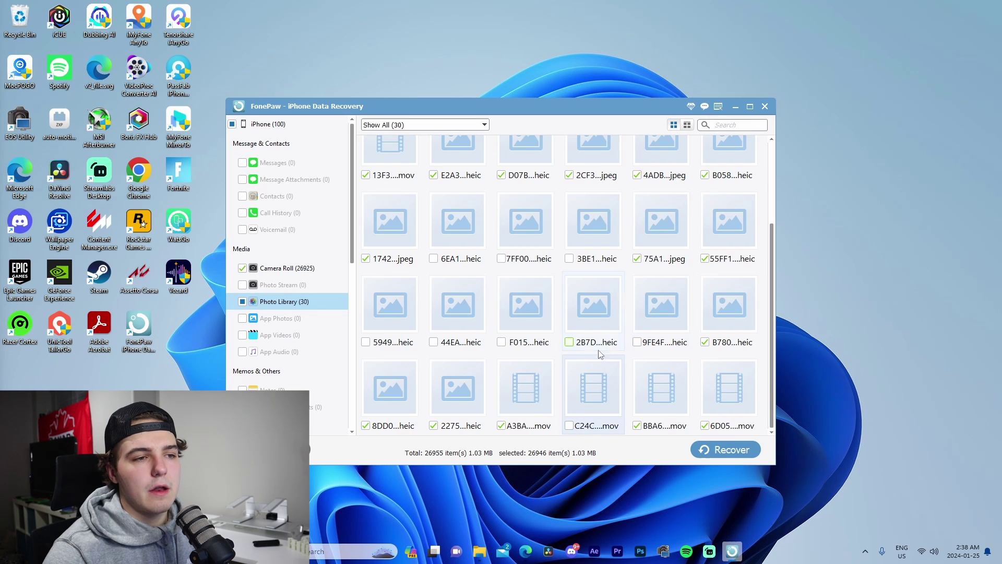
{"action": "left_click", "coordinate": [638, 425]}
{"action": "left_click", "coordinate": [705, 425]}
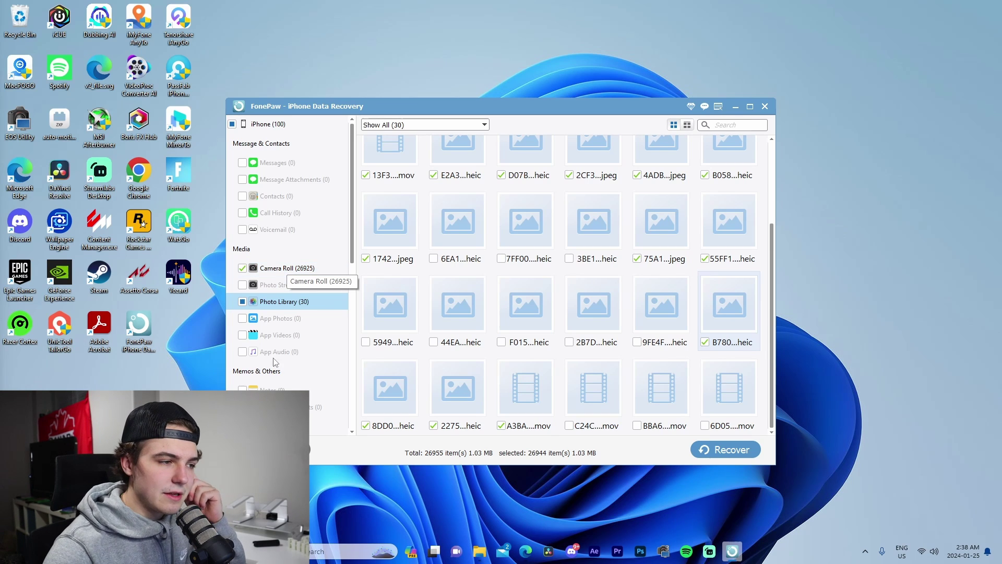
{"action": "left_click", "coordinate": [255, 450]}
Step: Try Recover from iTunes Backup File, which finds no backups, then switch to Recover from iCloud
{"action": "left_click", "coordinate": [595, 303]}
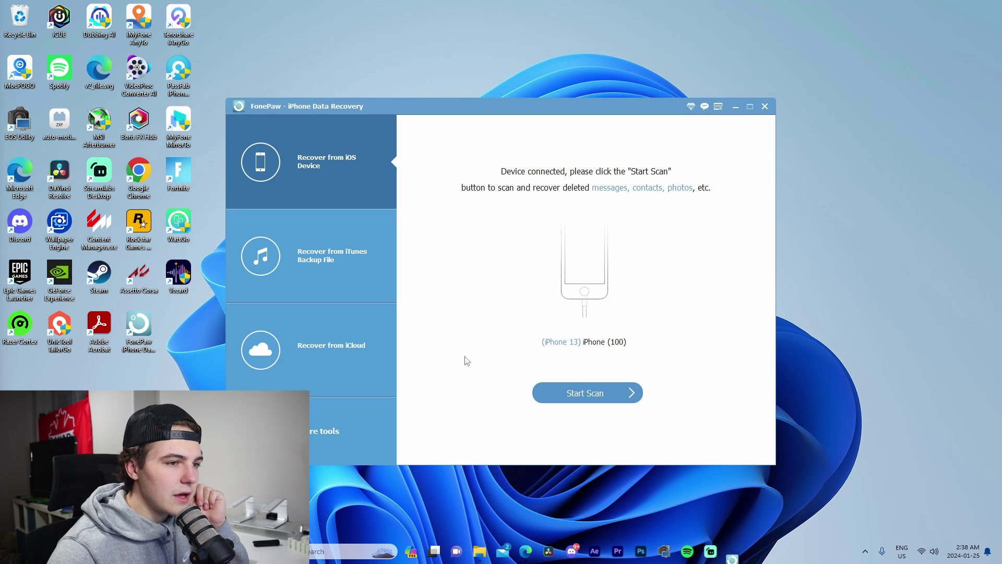
{"action": "left_click", "coordinate": [358, 277]}
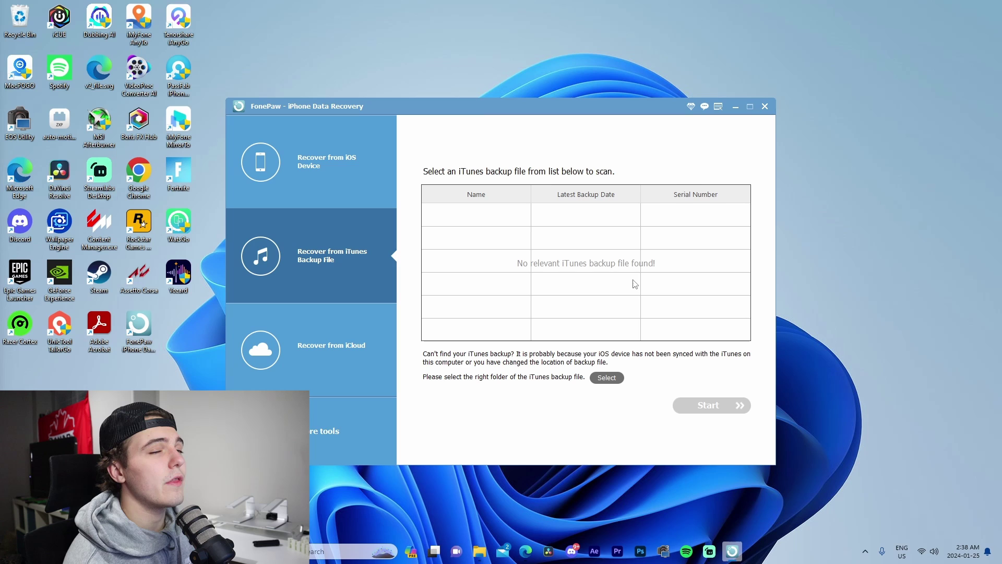
{"action": "left_click", "coordinate": [323, 356]}
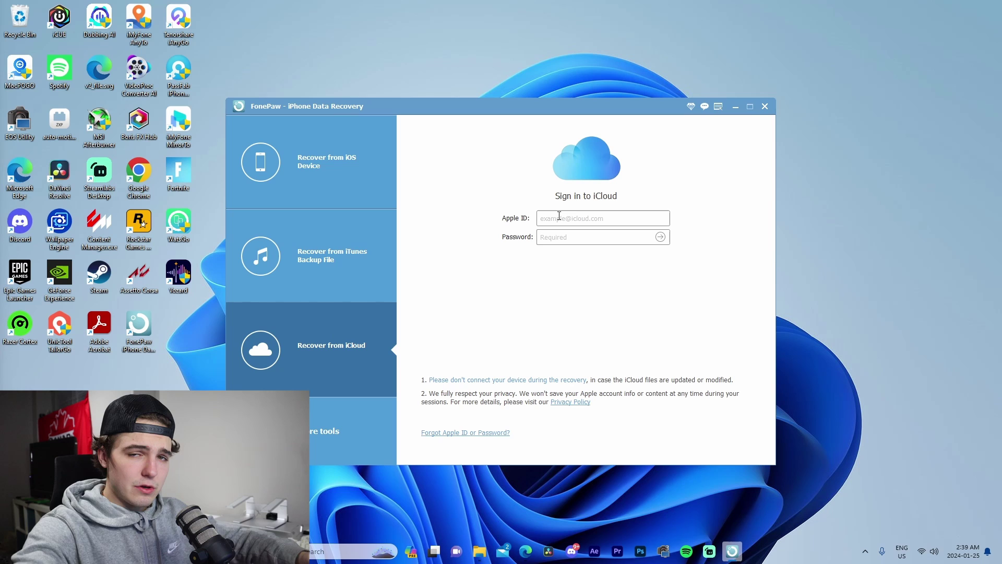
Step: Select the Apple ID field, then show More tools listing FonePaw iOS System Recovery and iOS Transfer
{"action": "left_click", "coordinate": [559, 215]}
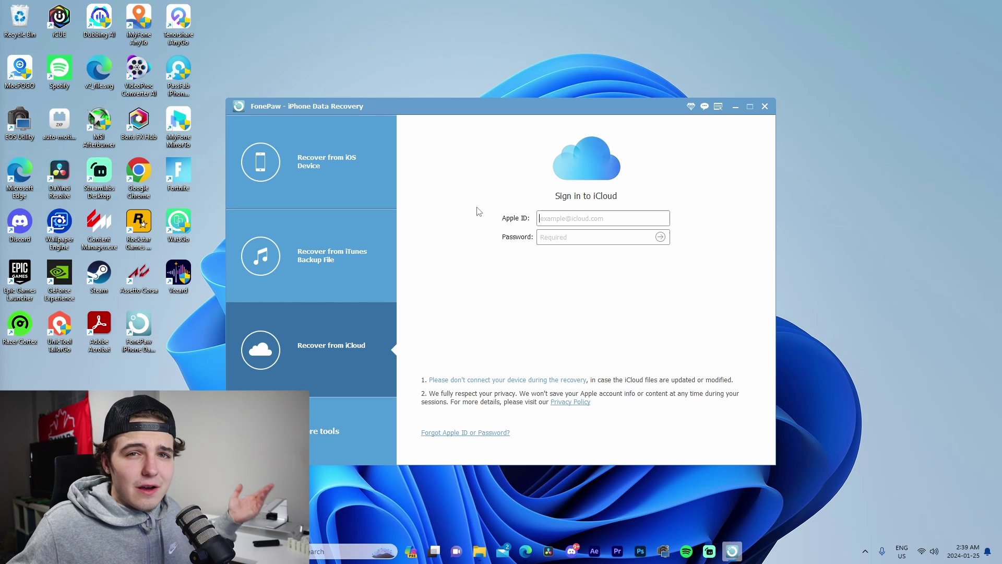
{"action": "left_click", "coordinate": [318, 428]}
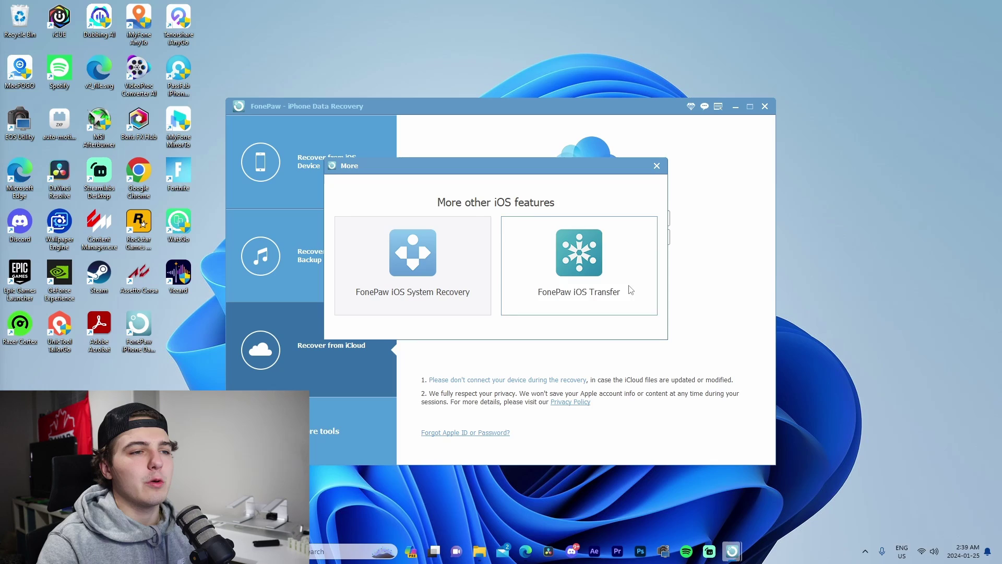
Step: Close the More dialog to return to the Sign in to iCloud form
{"action": "left_click", "coordinate": [656, 165]}
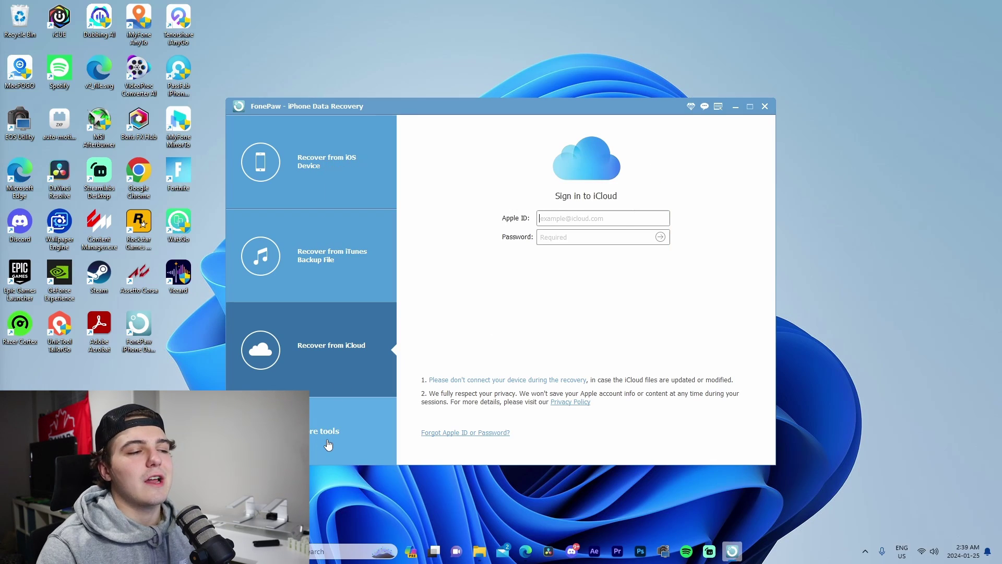